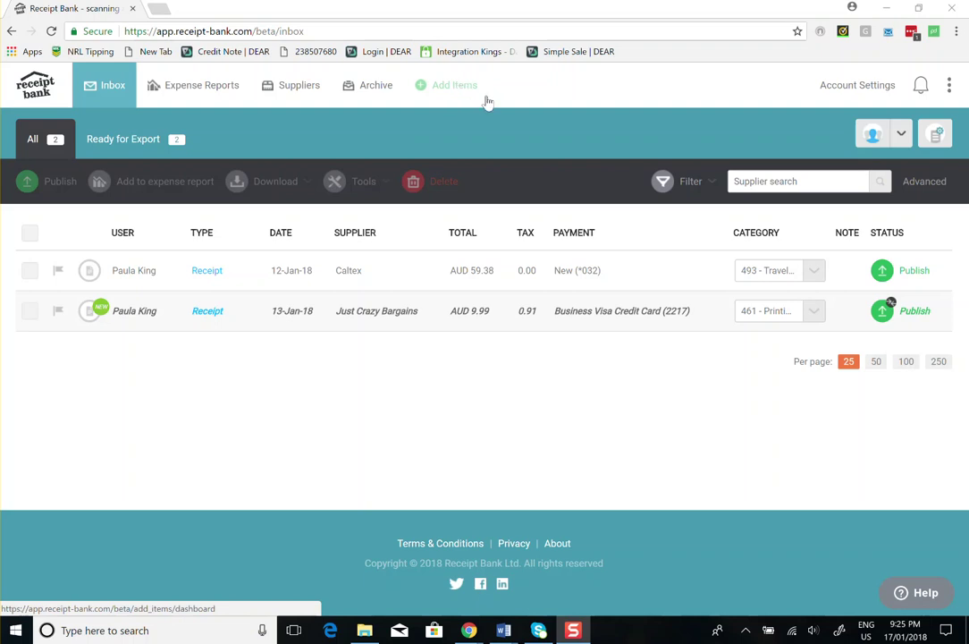
- Browse the Add Items options (multi-item PDFs, e-mail, mobile app), then return to the inbox
left_click(470, 94)
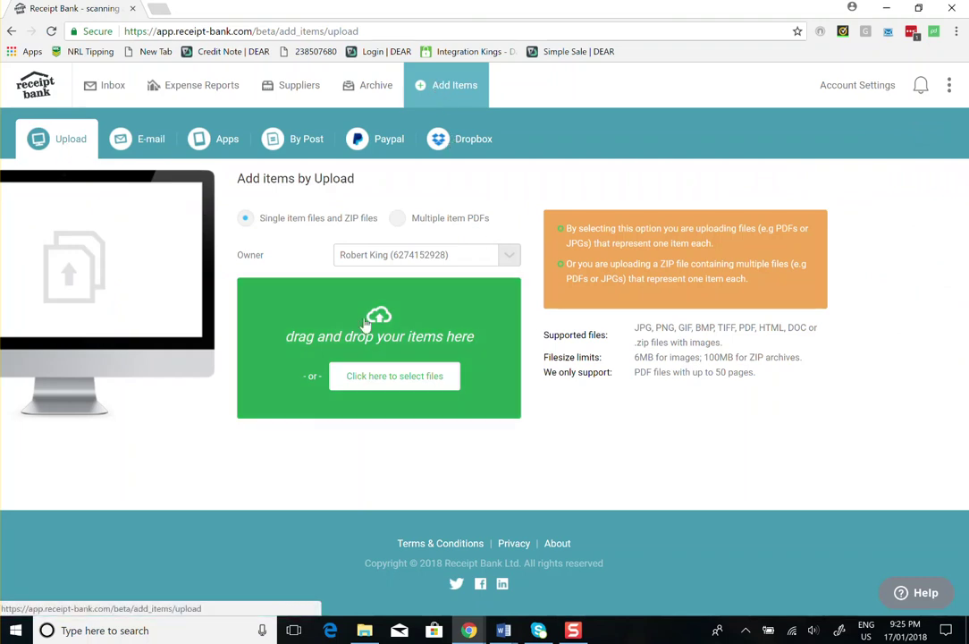
left_click(397, 221)
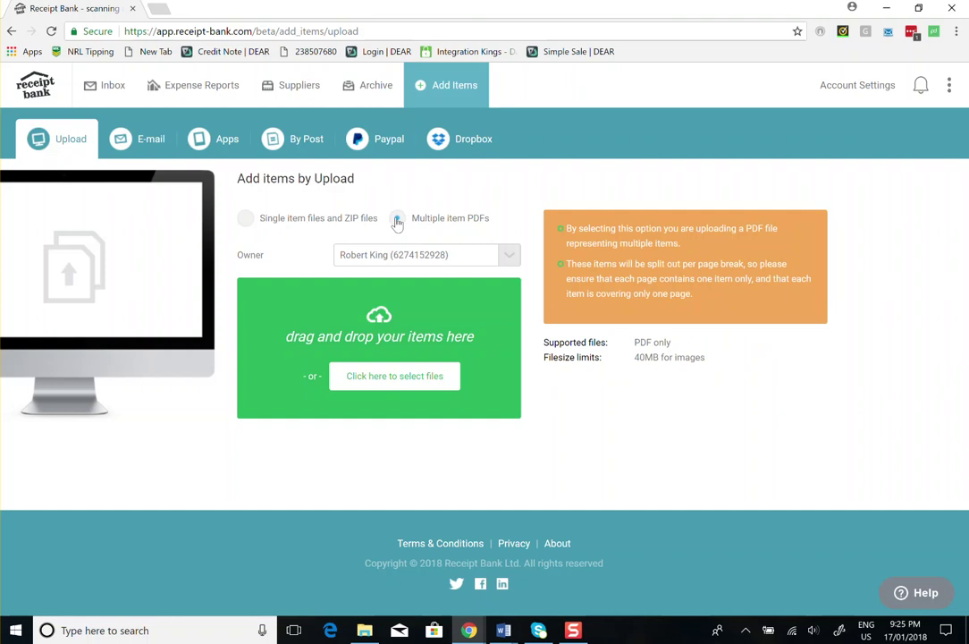
left_click(141, 140)
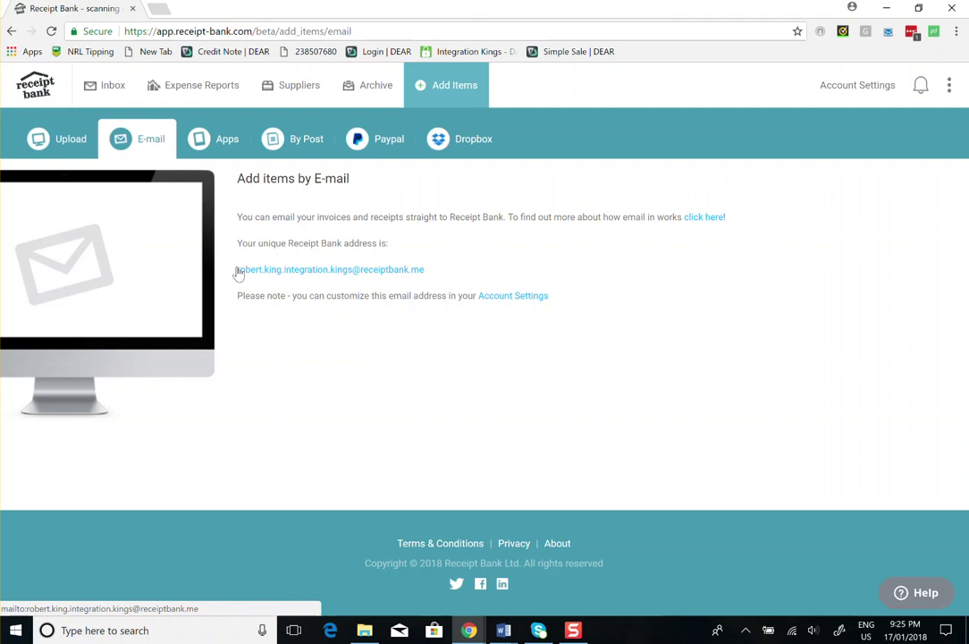
left_click(215, 142)
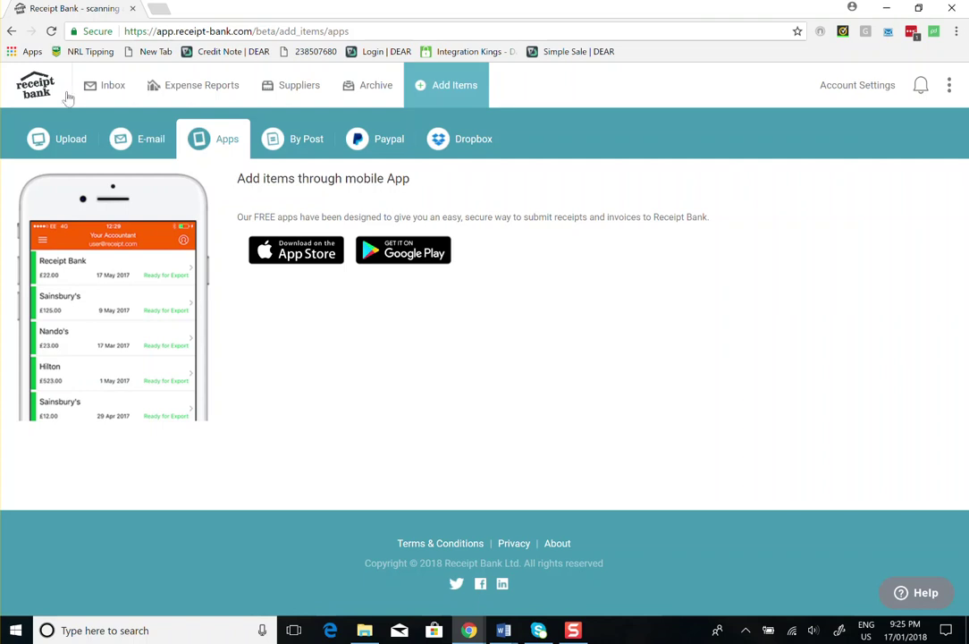
left_click(97, 87)
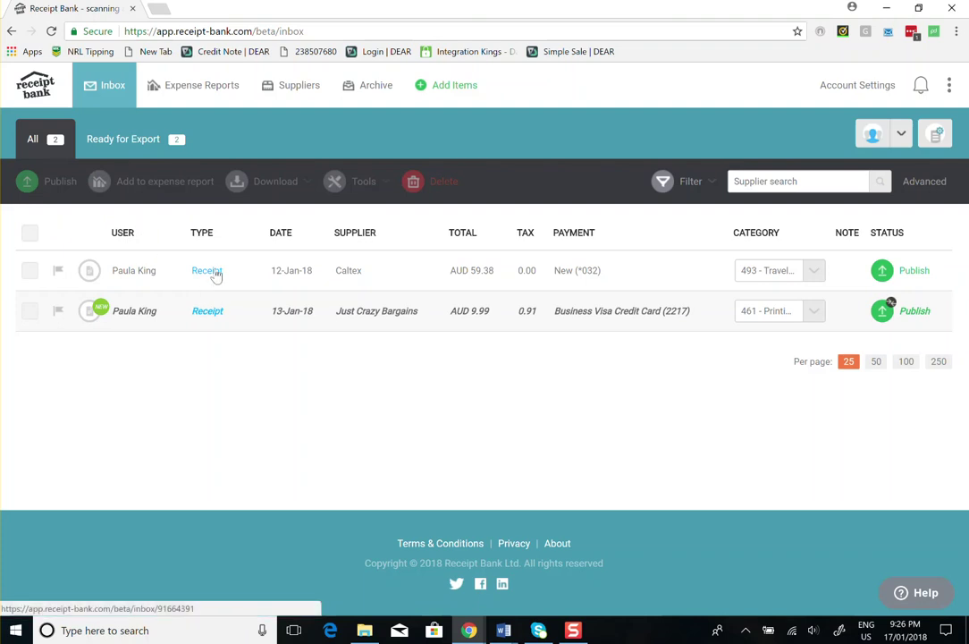
- Open the AUD 59.38 Caltex receipt from the inbox for review
left_click(216, 276)
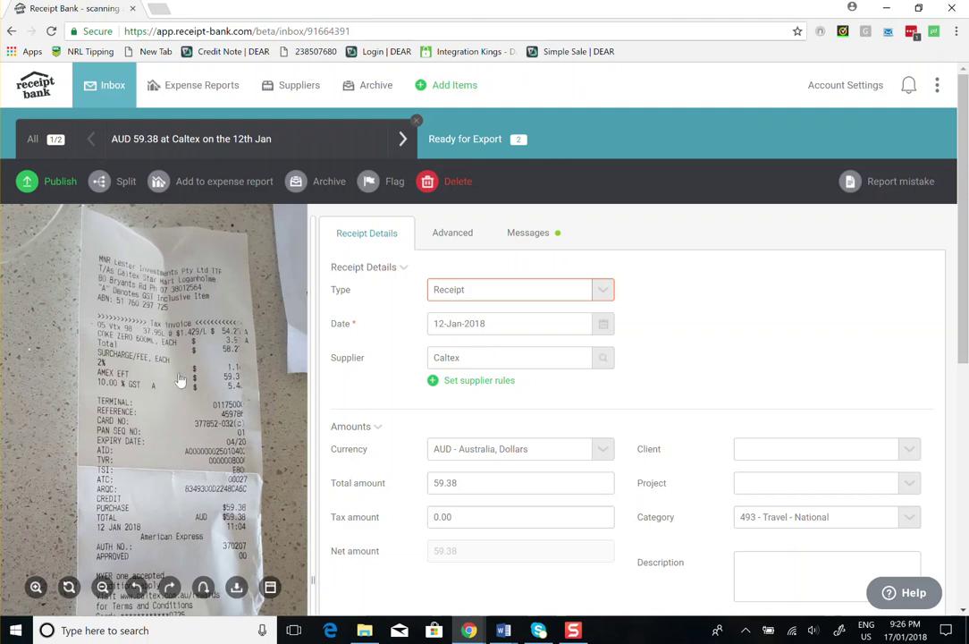
- Leave the Caltex document type as Receipt and bring up its supplier rules
scroll(716, 350, "down", 3)
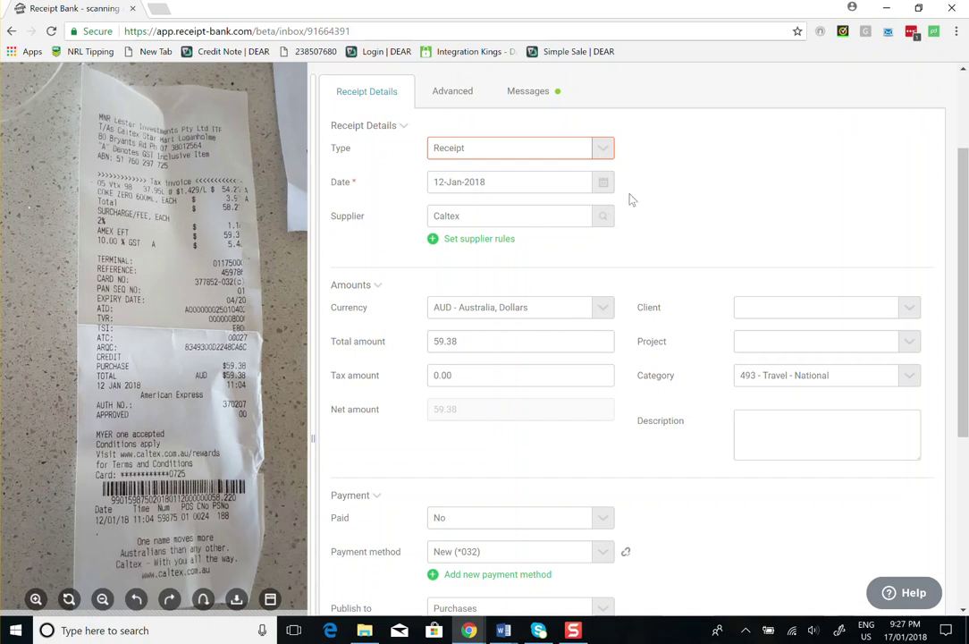
left_click(603, 150)
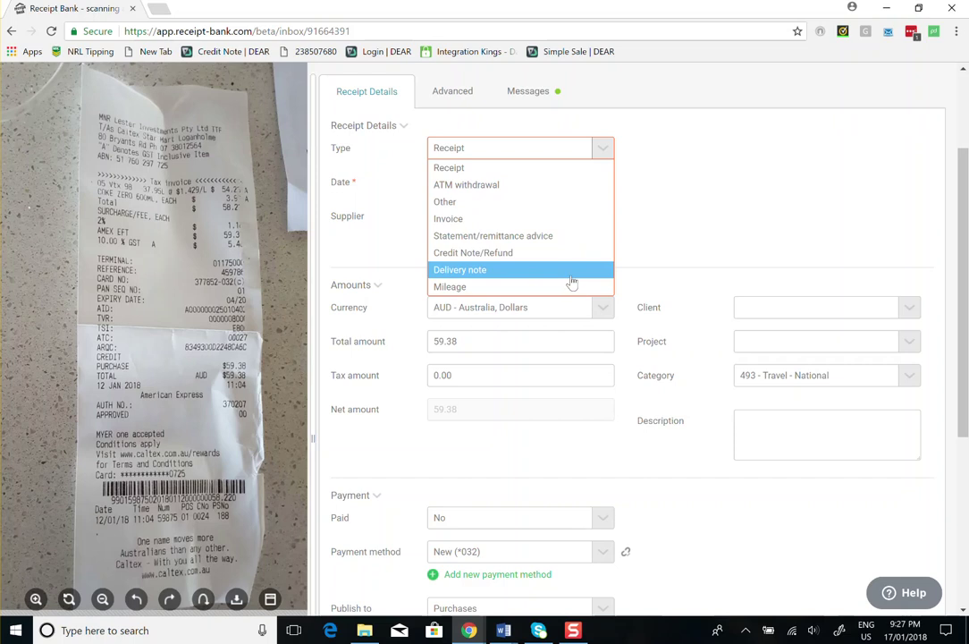
left_click(642, 217)
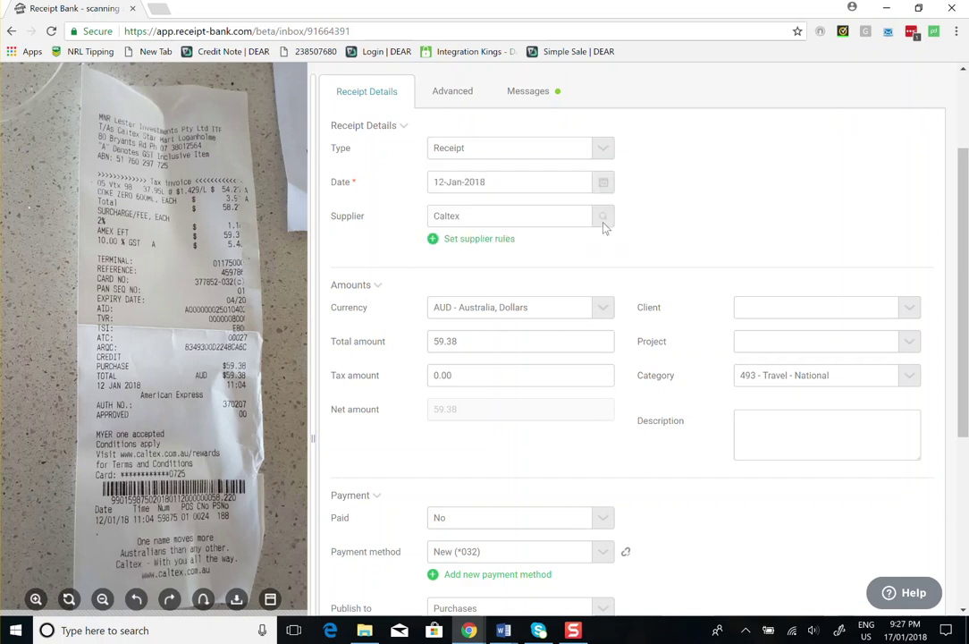
left_click(499, 252)
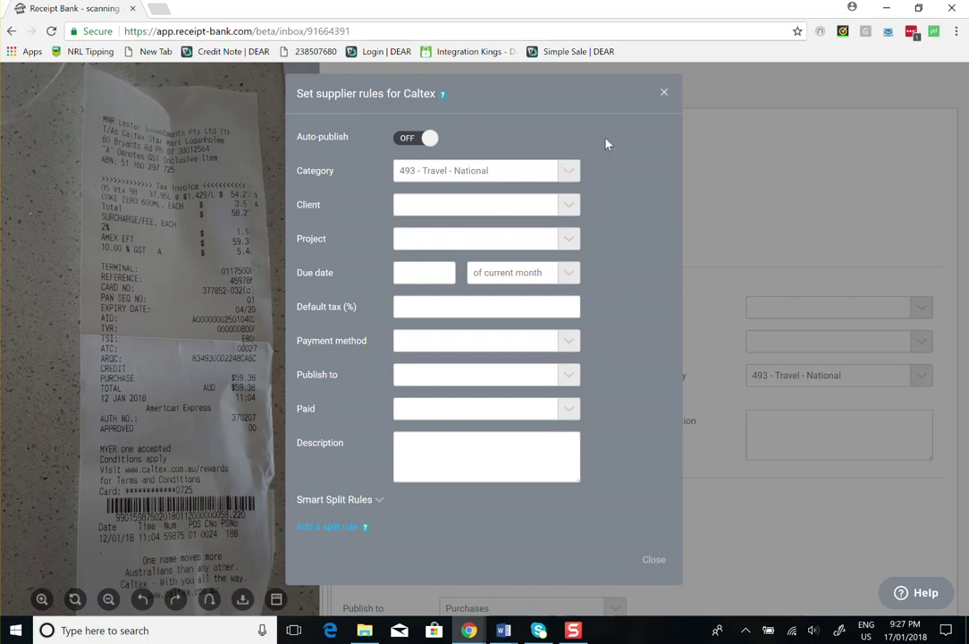
left_click(664, 96)
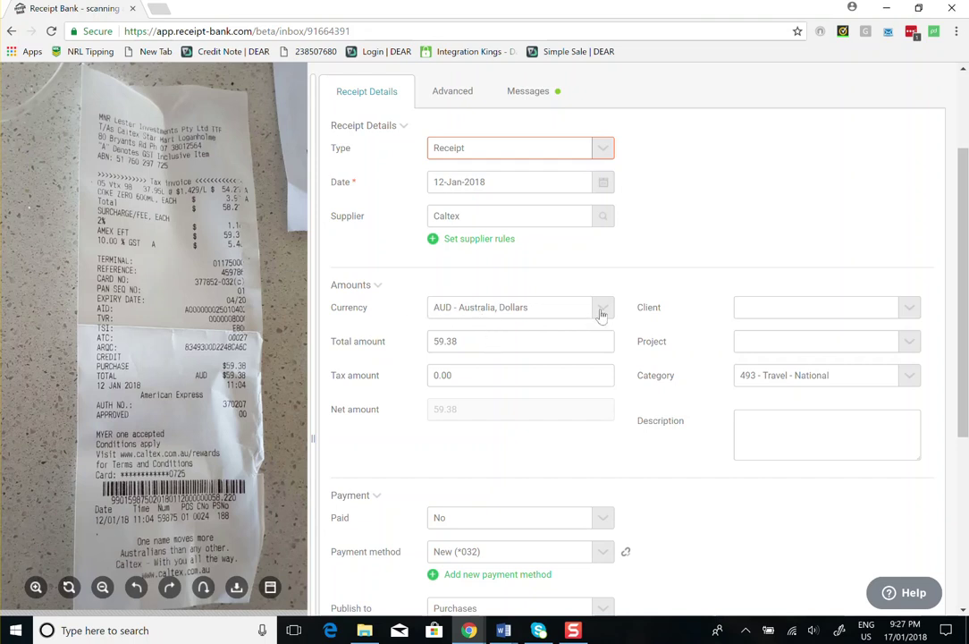
- Enter a tax amount of 5.40 on the Caltex receipt, giving net 53.98
left_click(524, 342)
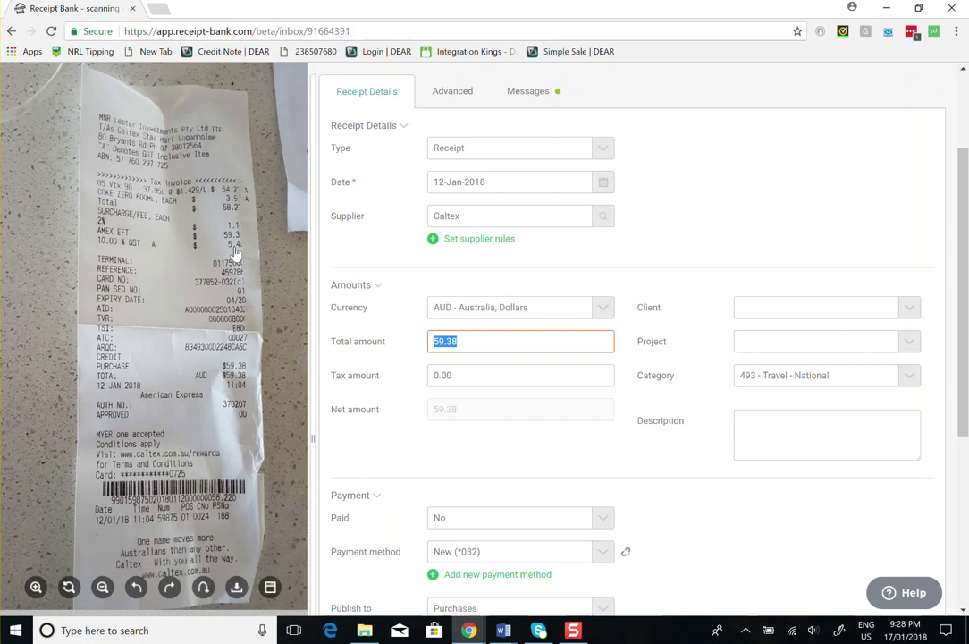
left_click(501, 381)
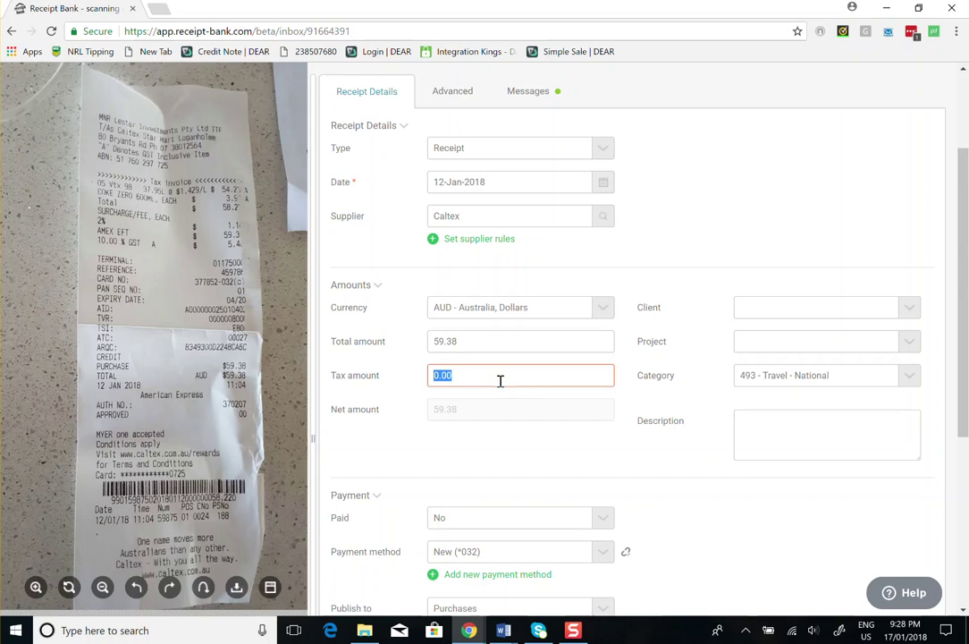
type("5.40")
- Set category 449 - Motor Vehicle Expenses for this and future items, leaving project blank
left_click(820, 385)
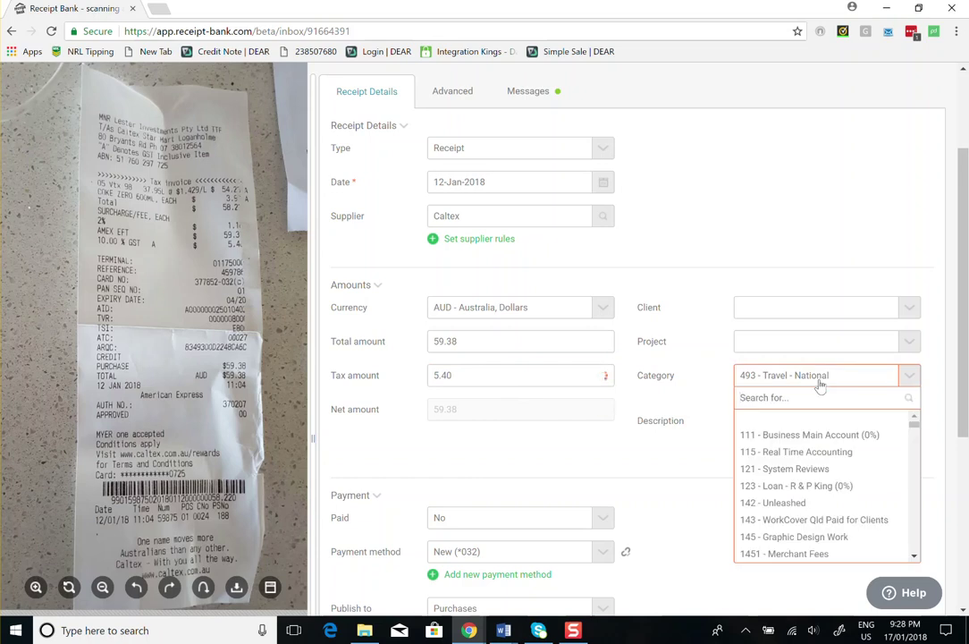
type("moto")
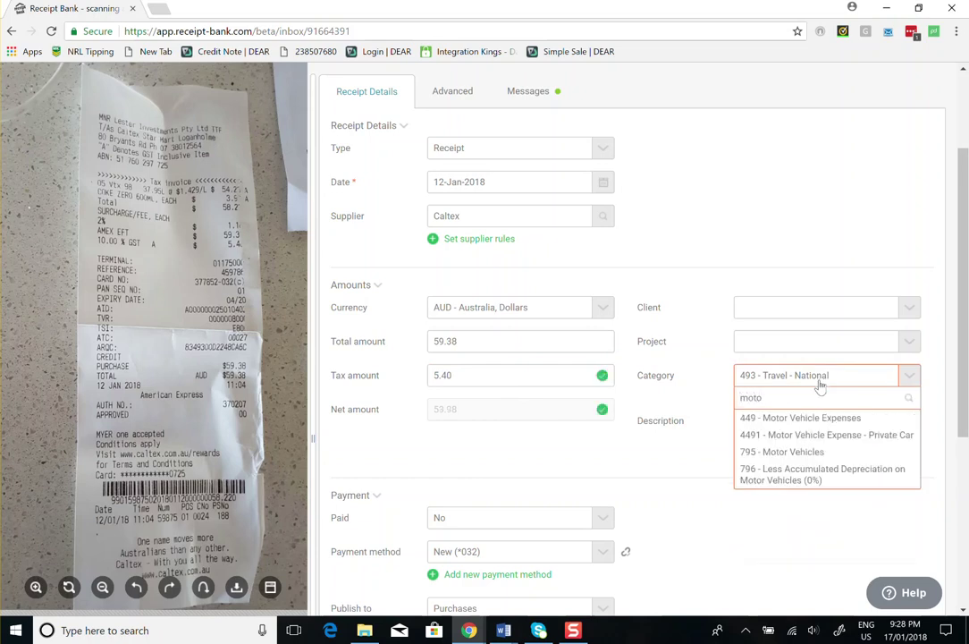
left_click(833, 418)
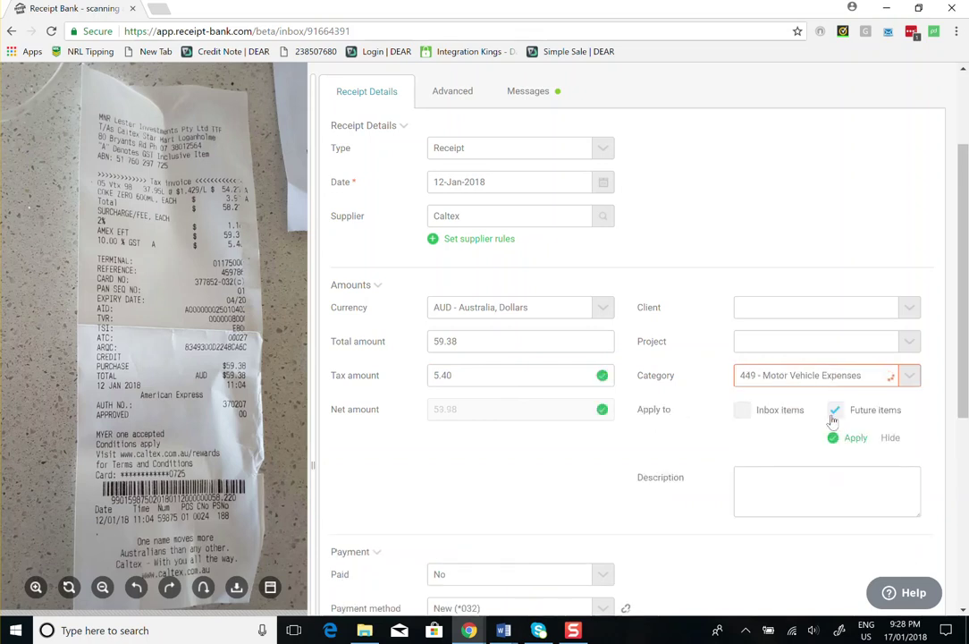
left_click(907, 342)
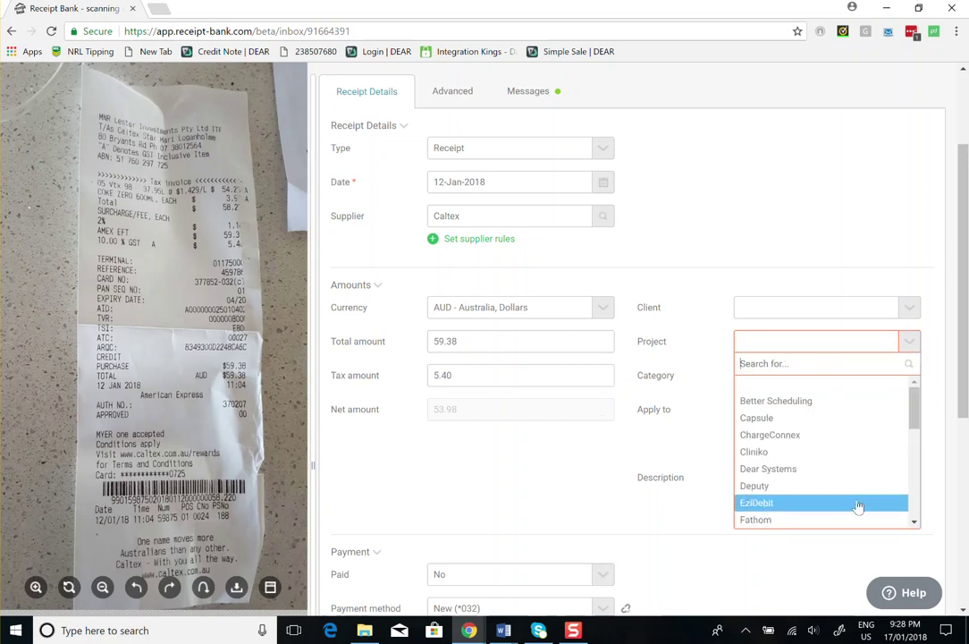
left_click(707, 454)
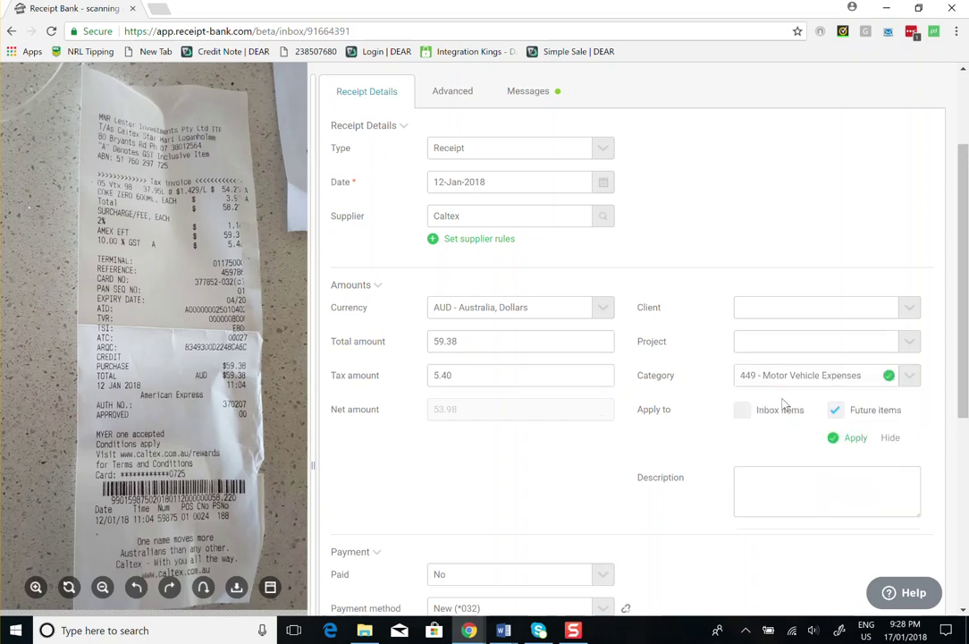
left_click(851, 439)
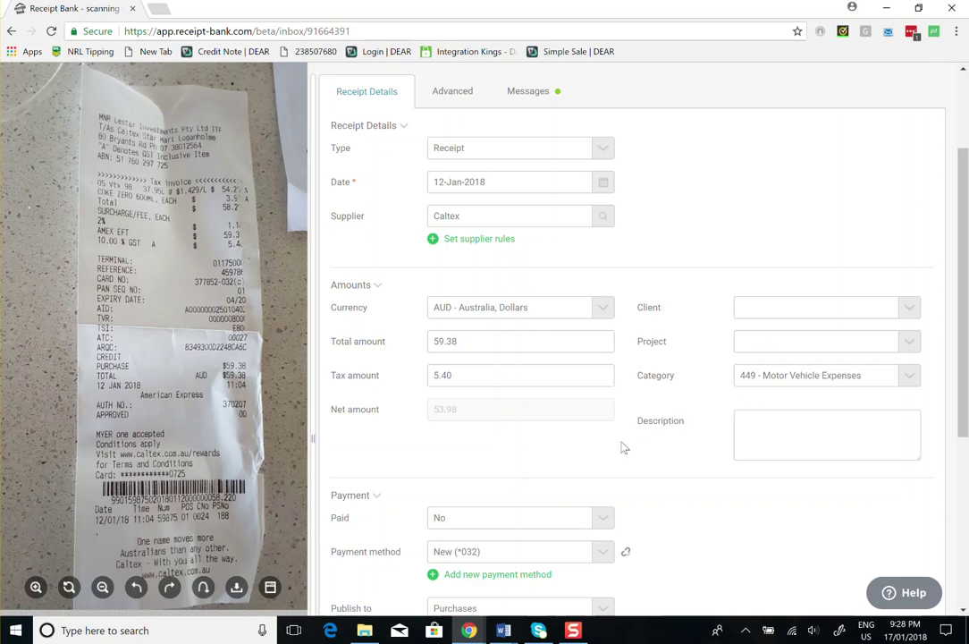
- Mark the Caltex receipt paid by Business AMEX Credit Card, publishing to Bank Accounts
scroll(623, 447, "down", 3)
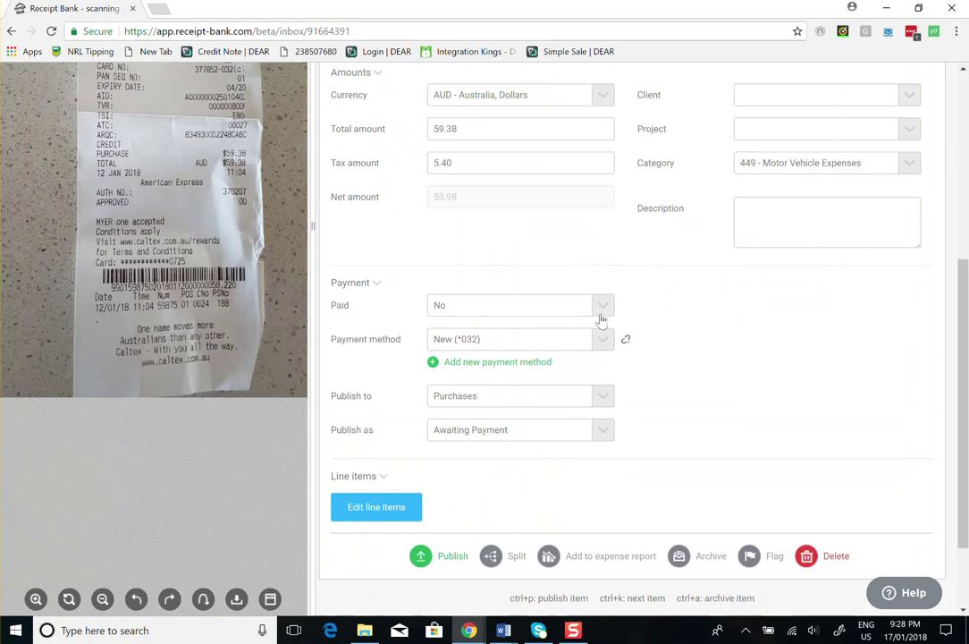
left_click(604, 317)
left_click(572, 344)
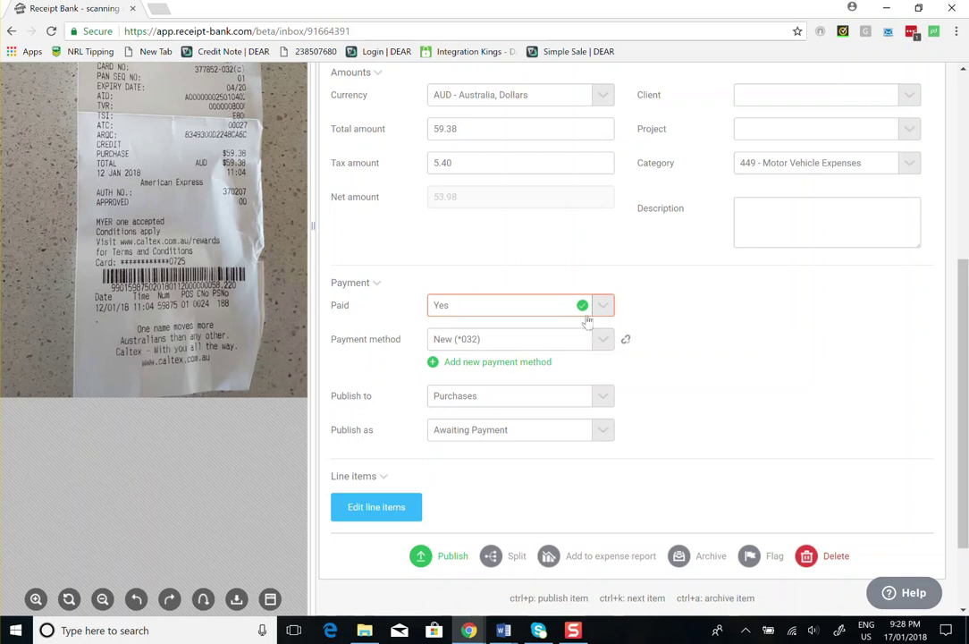
left_click(602, 345)
left_click_drag(614, 406, 626, 464)
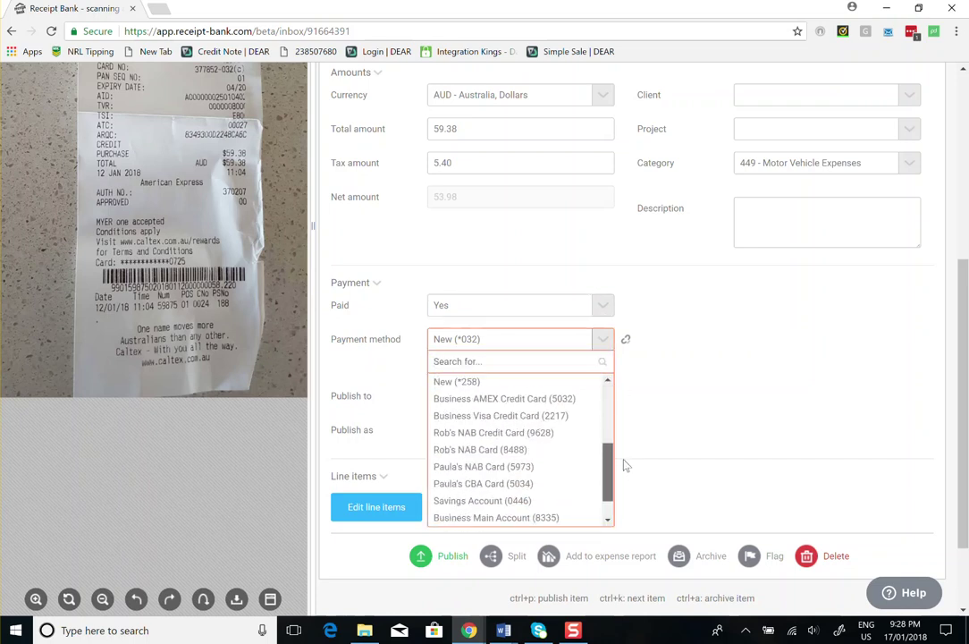
left_click(572, 399)
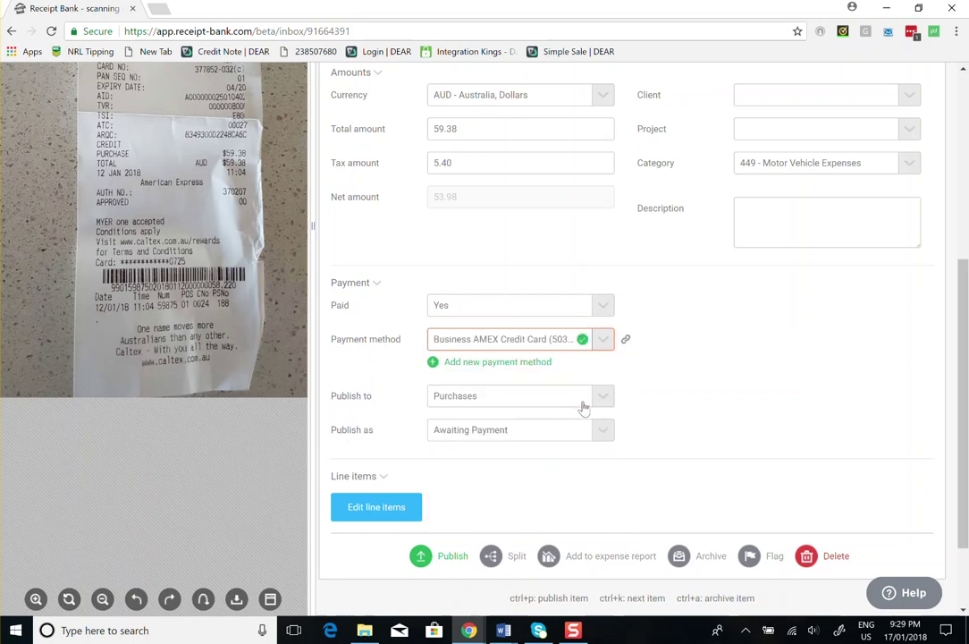
left_click(599, 306)
left_click(547, 344)
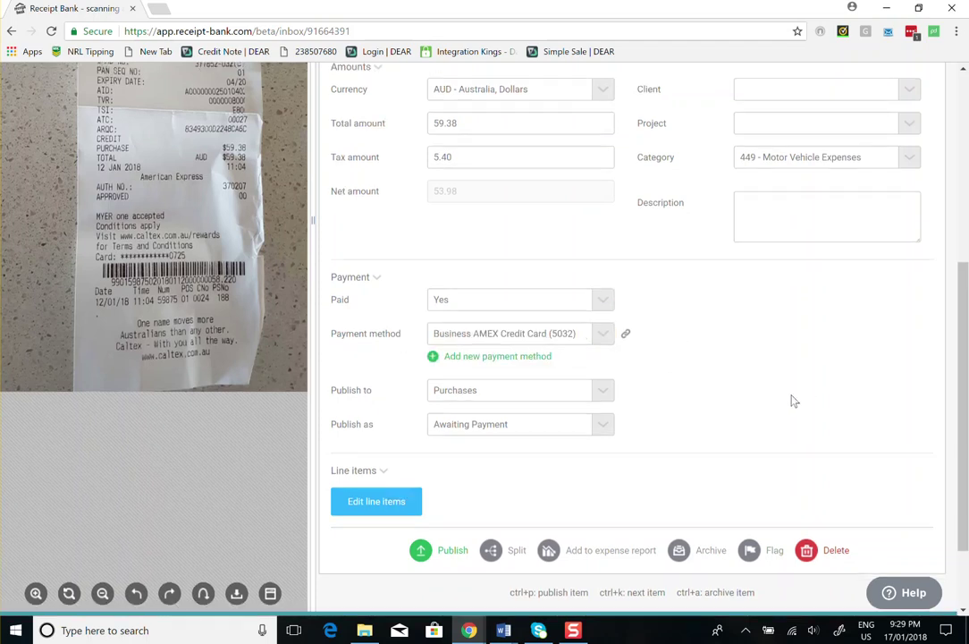
scroll(793, 400, "down", 2)
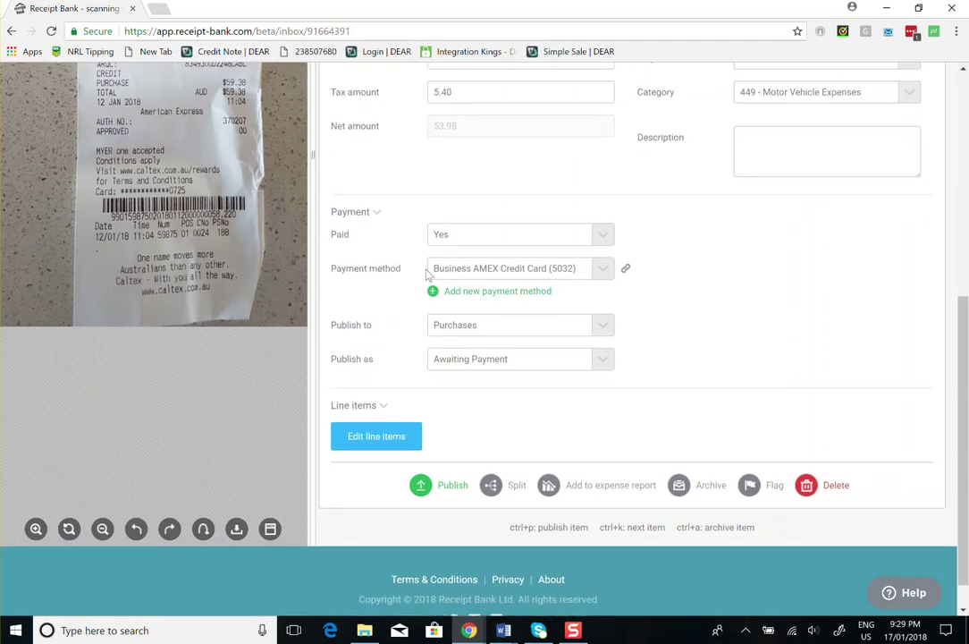
left_click(602, 324)
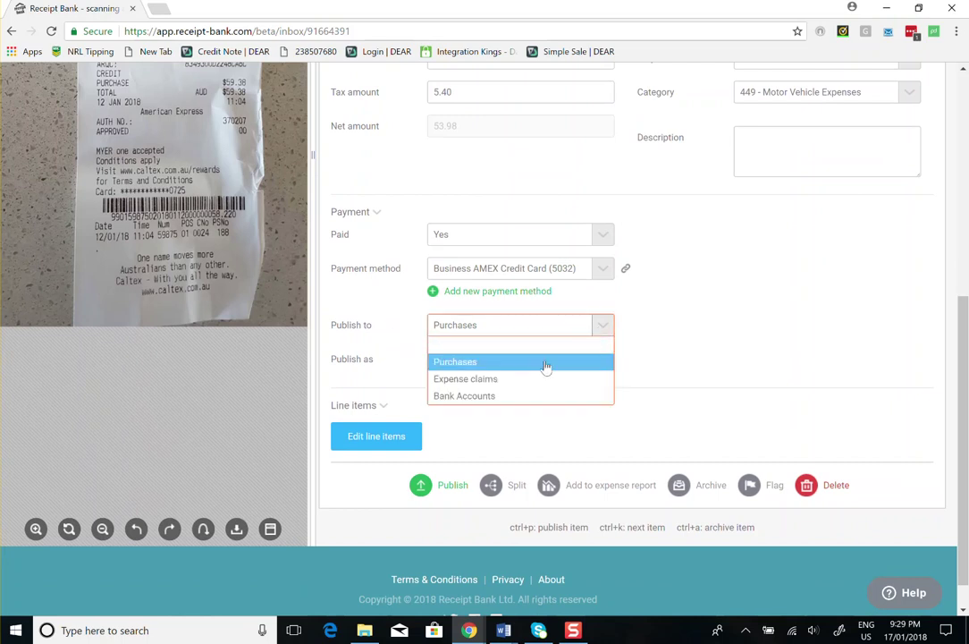
left_click(524, 395)
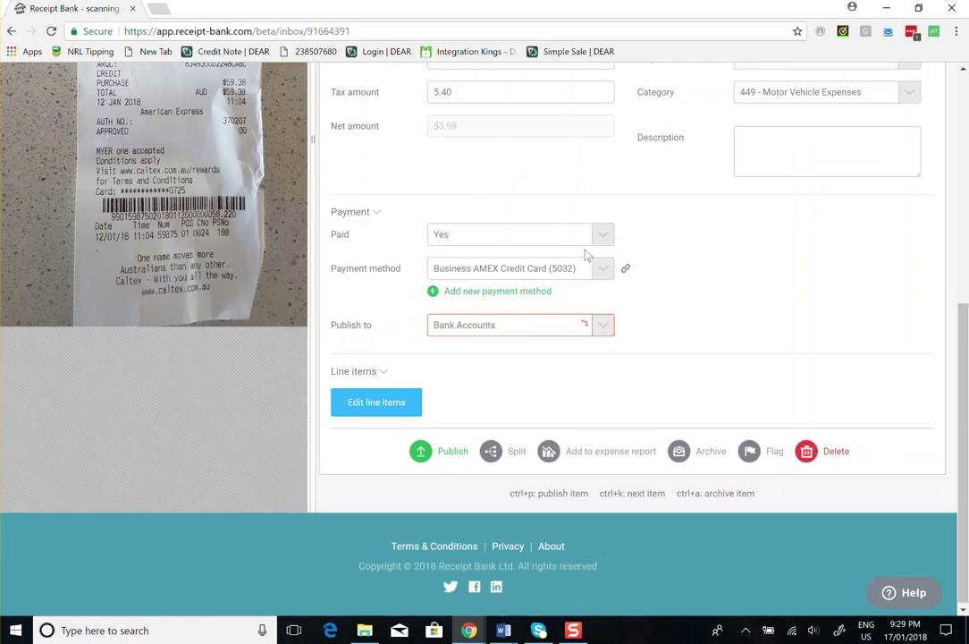
- Switch it to unpaid with no payment method, publishing to Purchases as Awaiting Payment
left_click(514, 234)
left_click(563, 289)
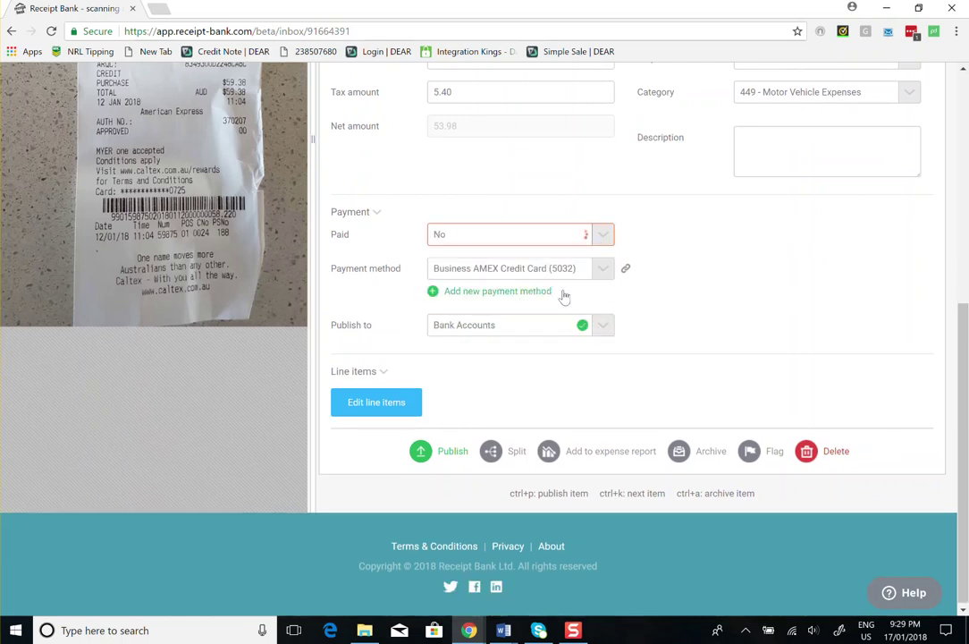
left_click(605, 278)
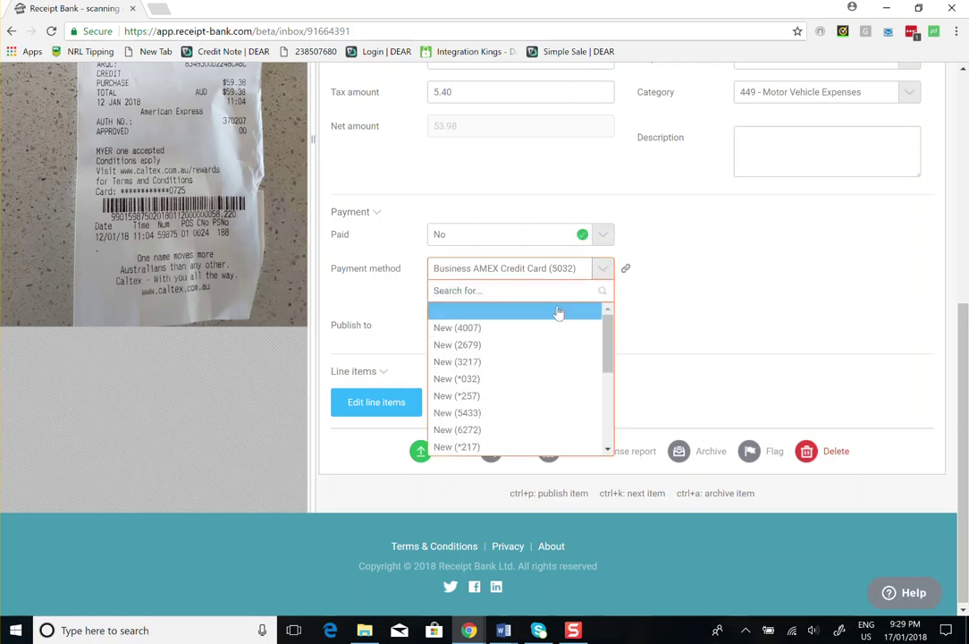
left_click(560, 315)
left_click(605, 334)
left_click(553, 370)
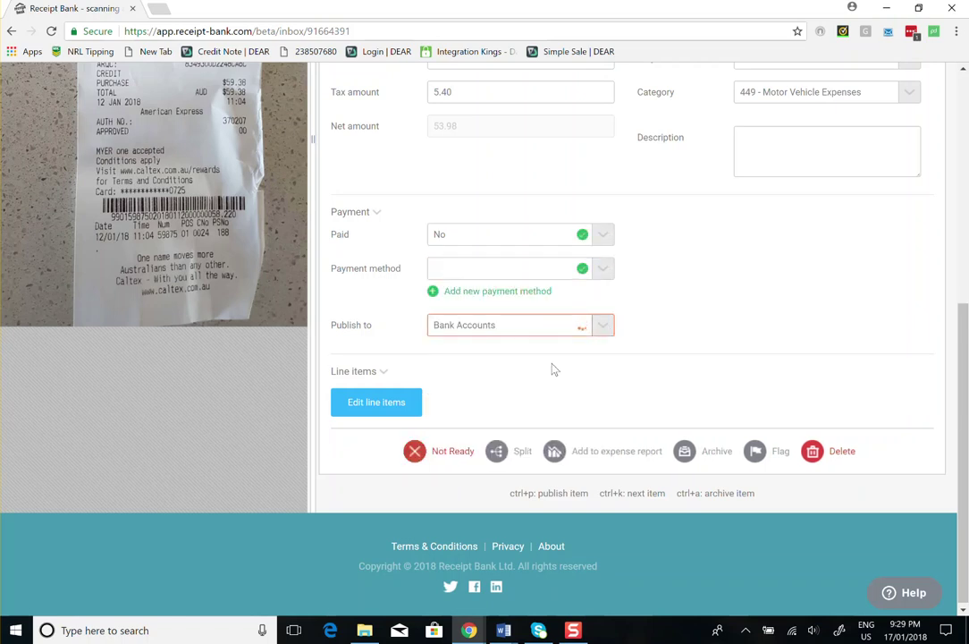
left_click(604, 329)
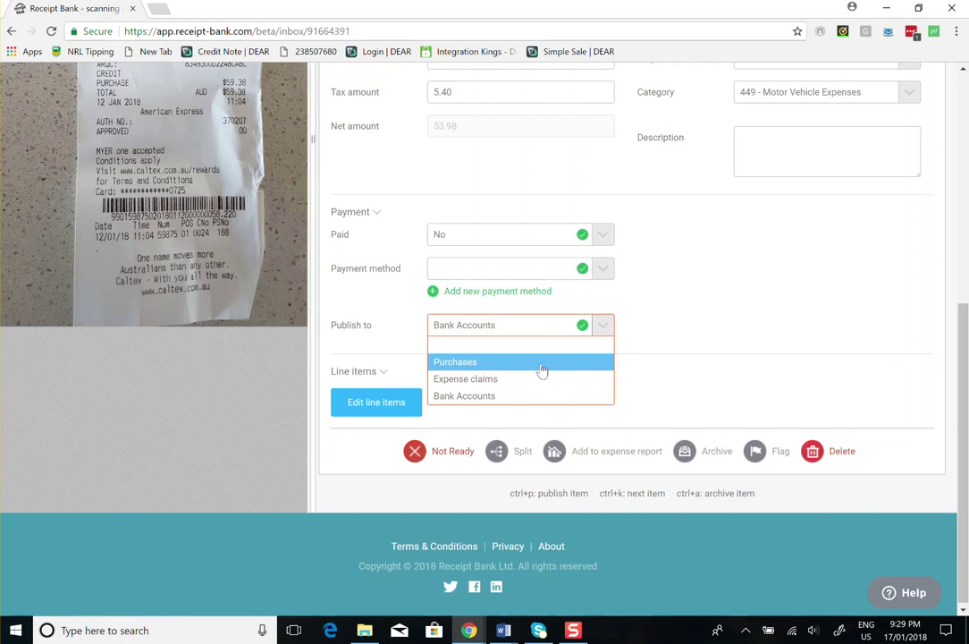
left_click(541, 367)
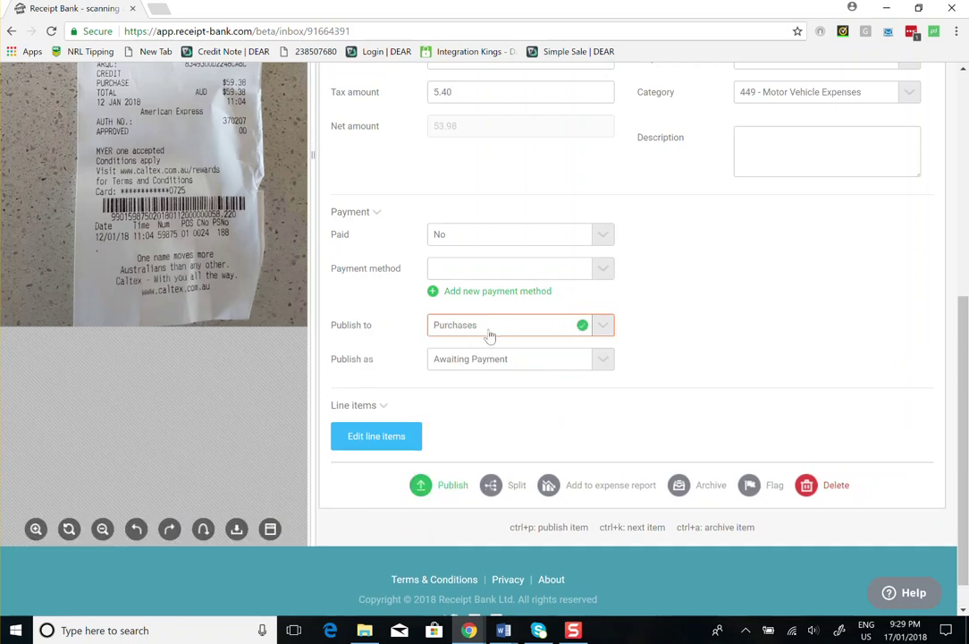
left_click(597, 360)
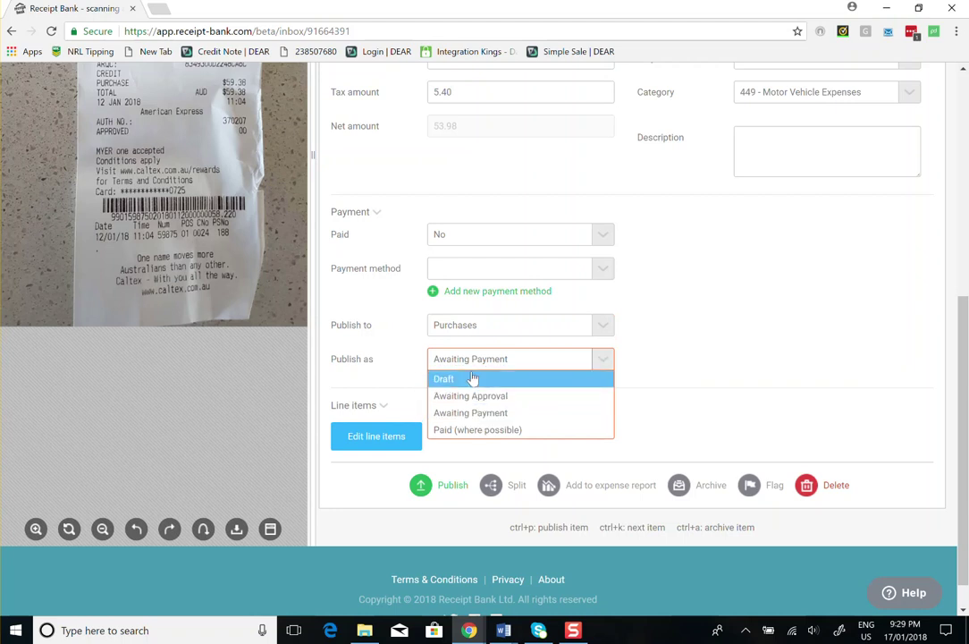
left_click(483, 415)
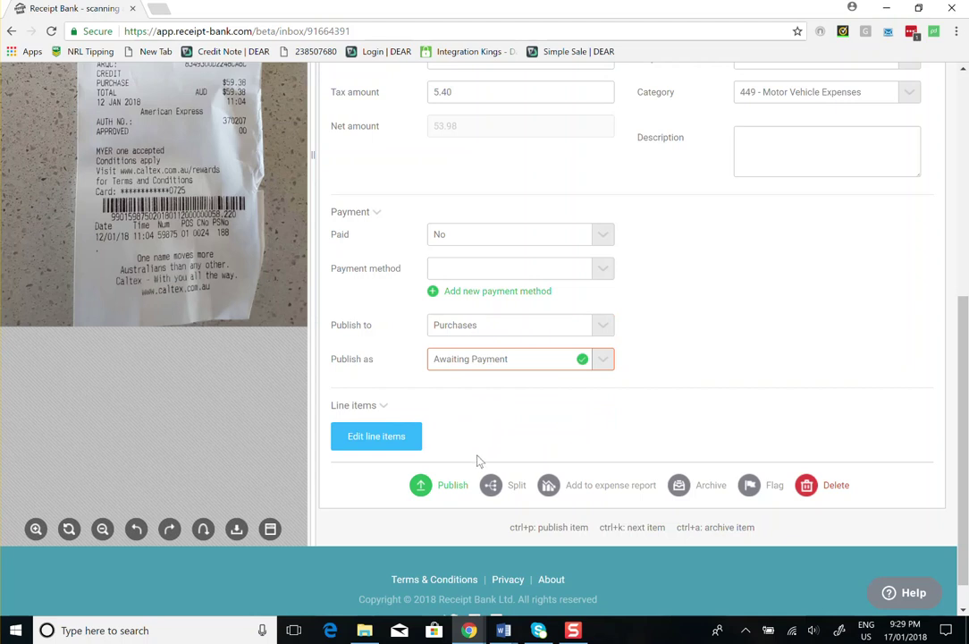
- Queue the Caltex receipt for publishing, bringing up the AUD 9.99 Just Crazy Bargains receipt
left_click(445, 493)
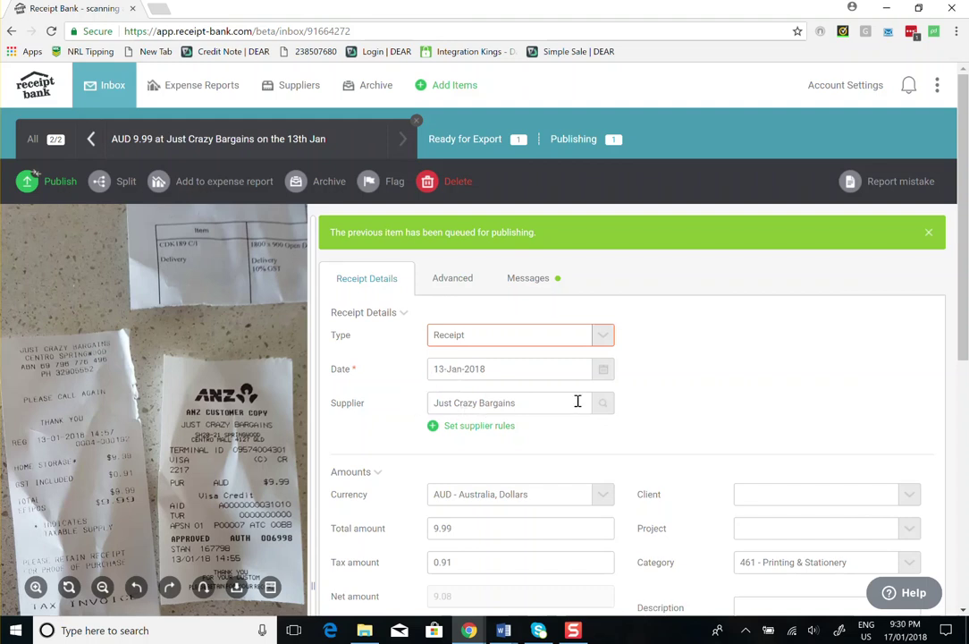
- Code the Just Crazy Bargains receipt to 429 - General Expenses, applied to future items
scroll(794, 382, "down", 2)
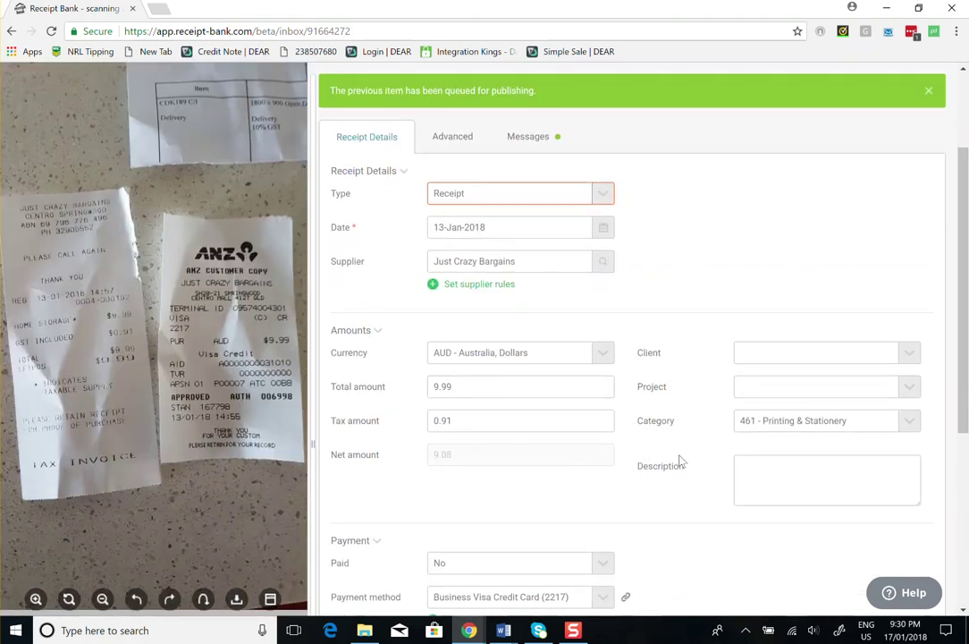
left_click(829, 422)
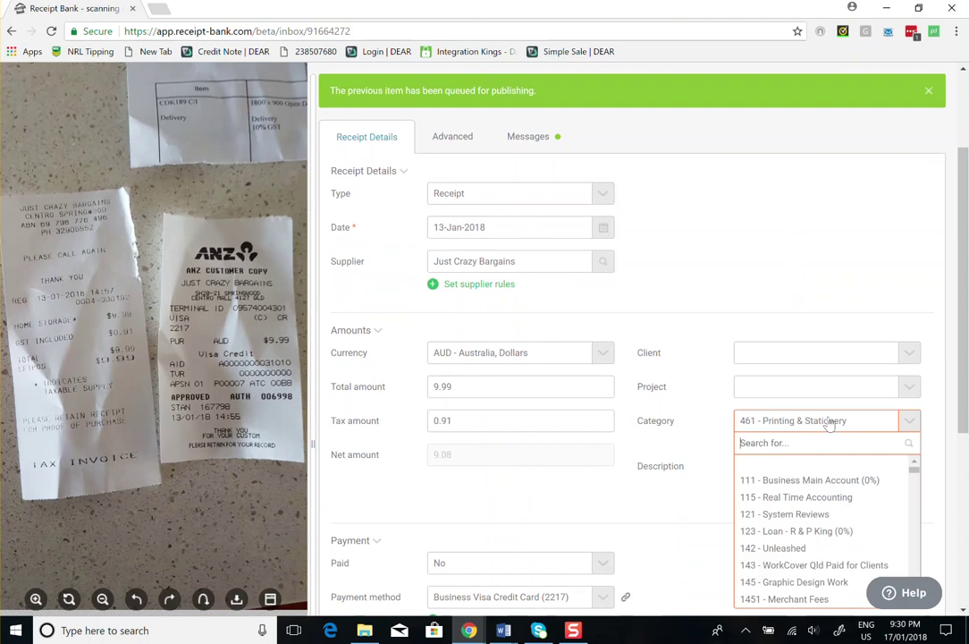
type("gen")
left_click(840, 480)
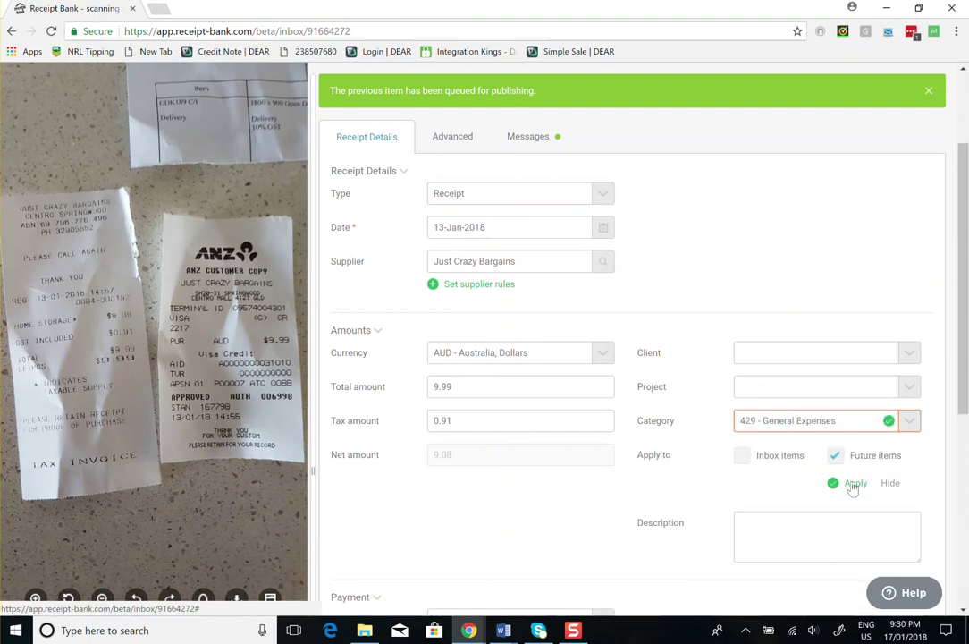
left_click(852, 484)
- Queue the Just Crazy Bargains receipt for publishing
scroll(764, 465, "down", 2)
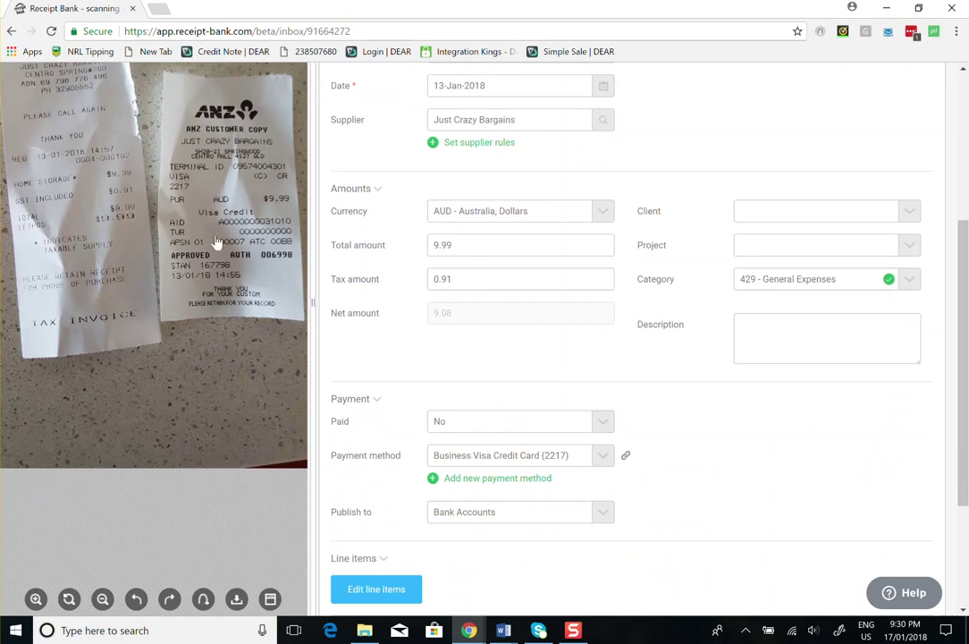
scroll(534, 454, "down", 1)
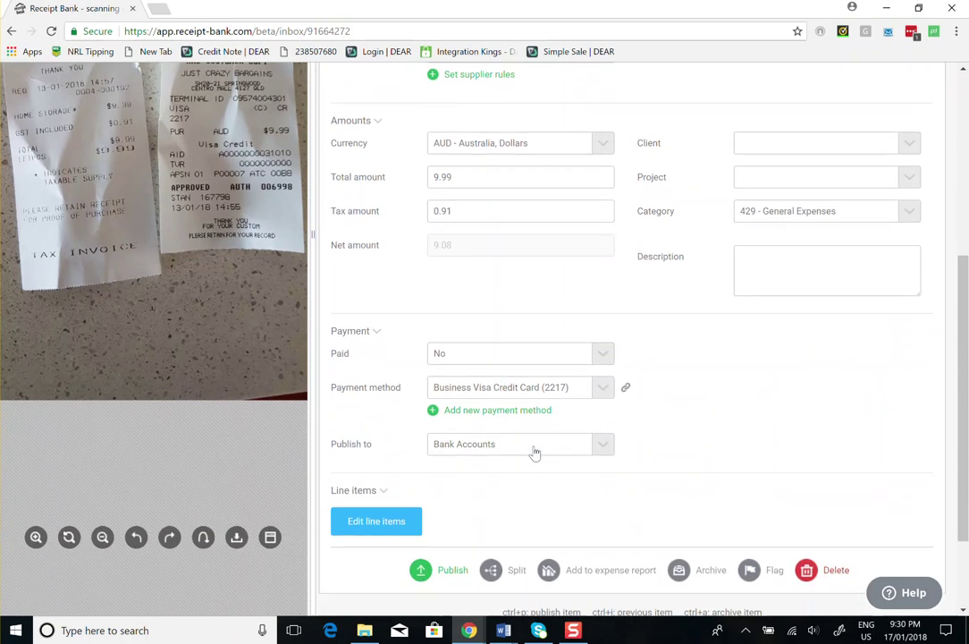
scroll(535, 452, "up", 3)
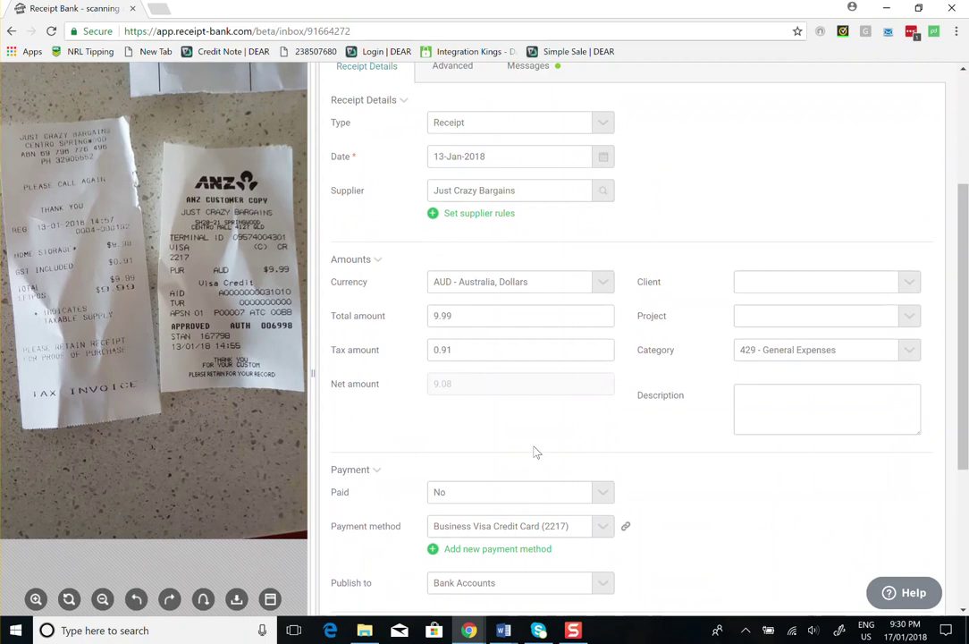
scroll(536, 461, "down", 2)
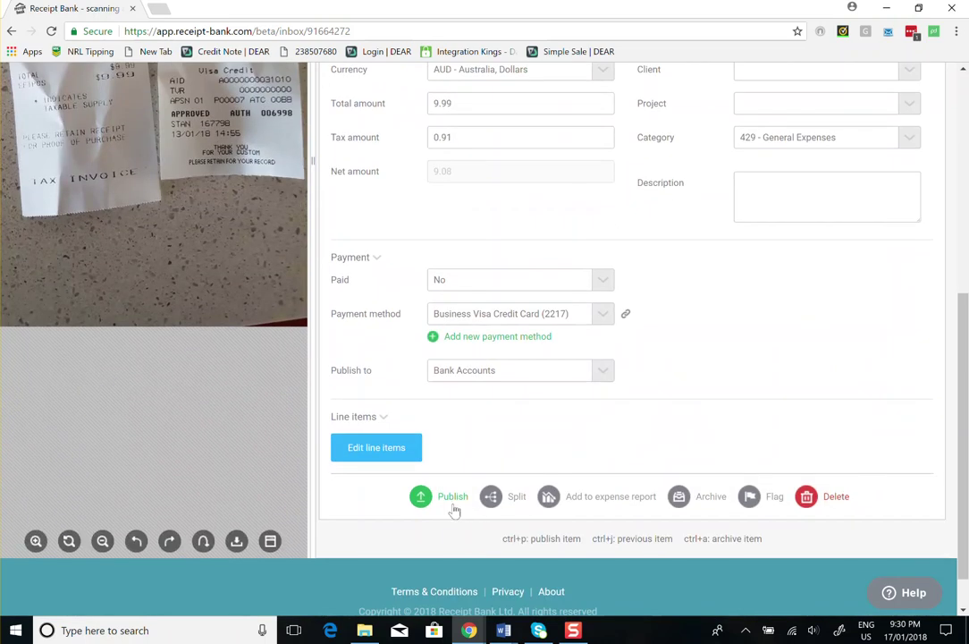
left_click(452, 506)
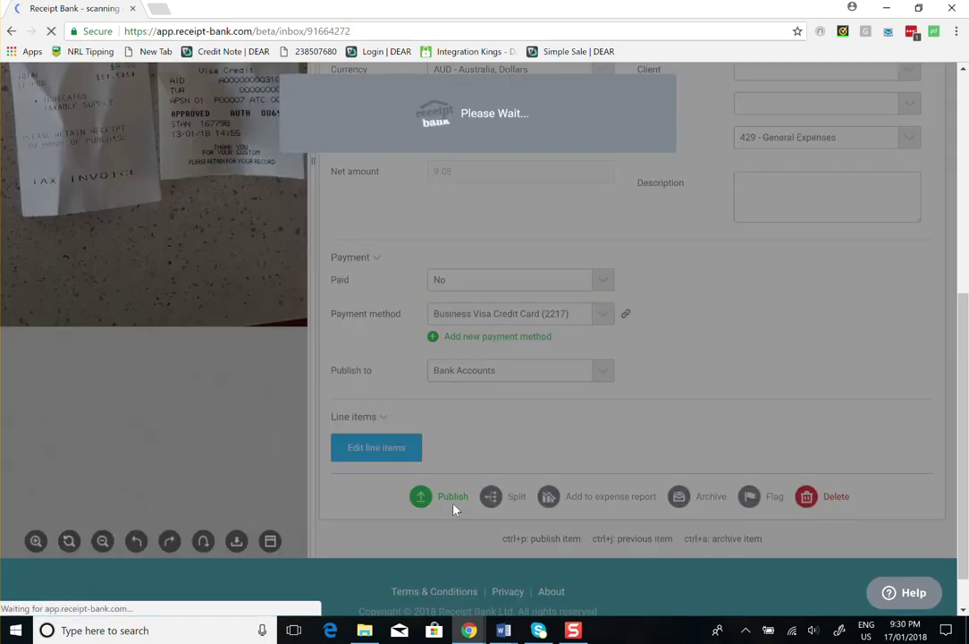